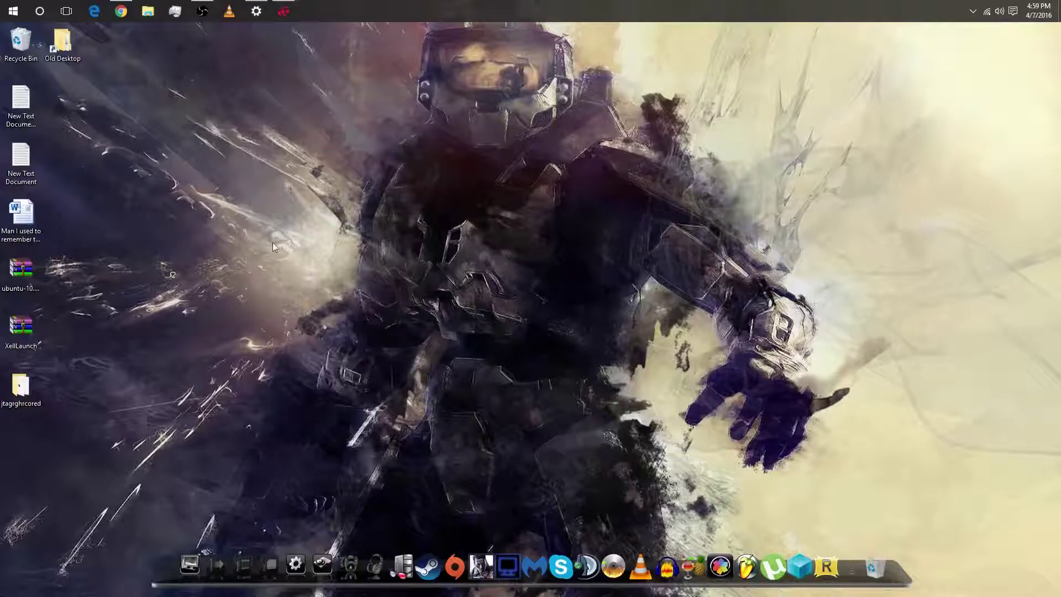
Create a new empty folder on the desktop
right_click(215, 197)
mouse_move(241, 328)
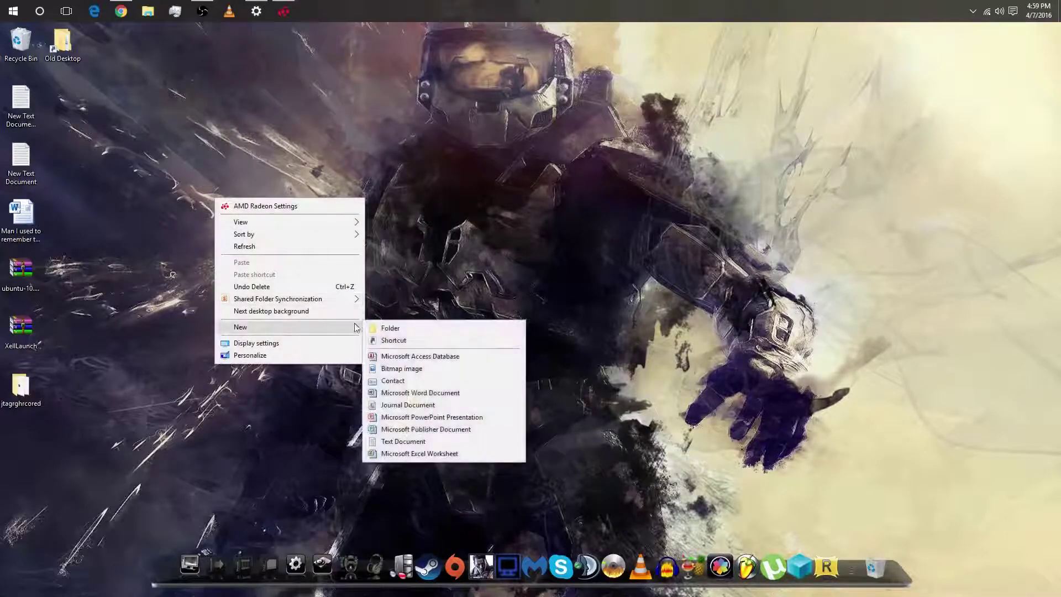
left_click(422, 331)
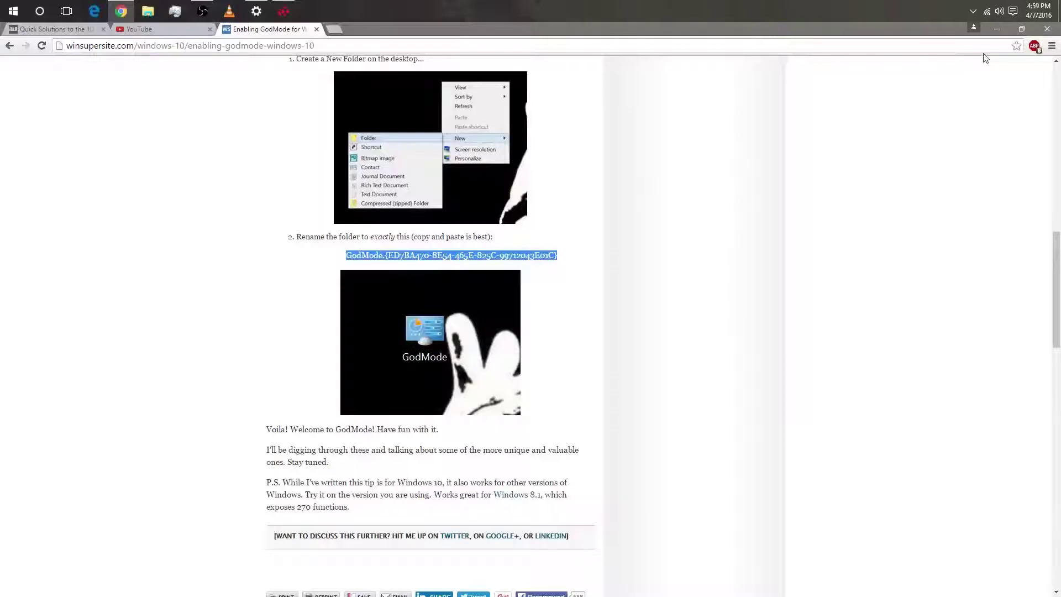
left_click(997, 29)
Rename the new folder by pasting the copied GodMode code as its name
right_click(223, 230)
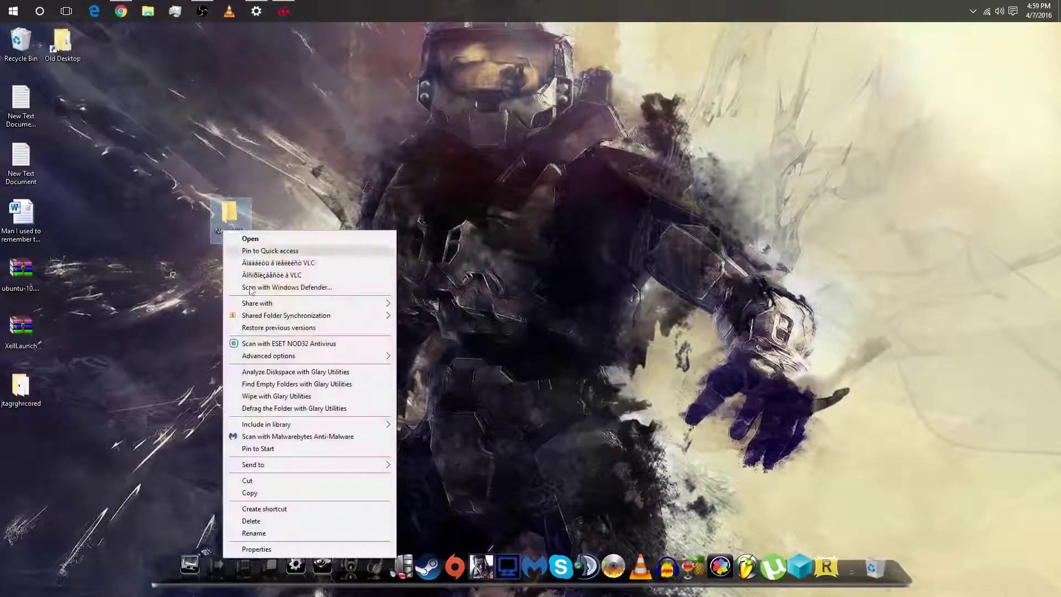
key("m")
right_click(235, 241)
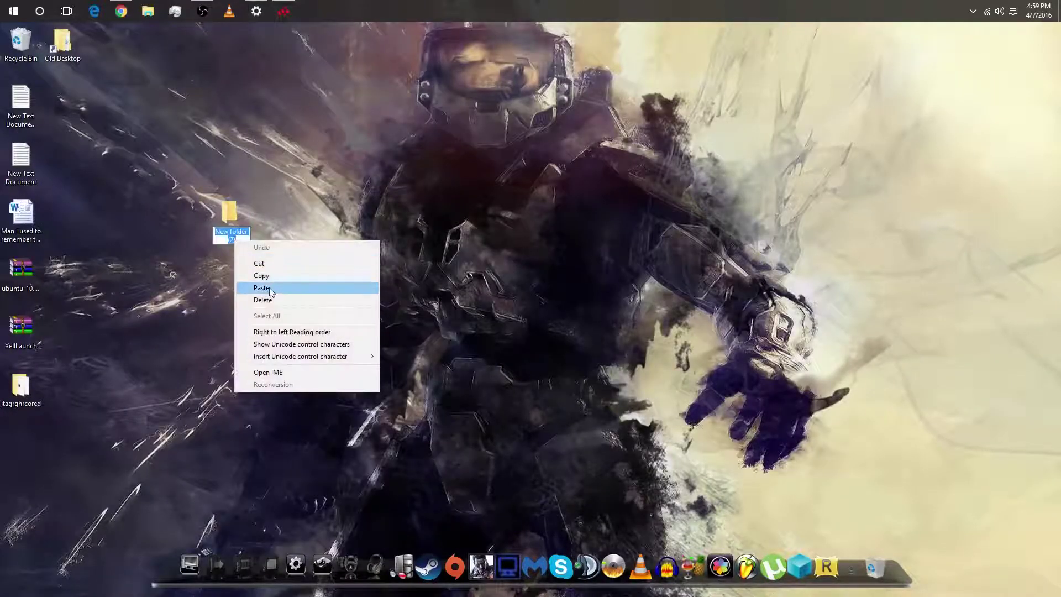
left_click(269, 286)
key("Return")
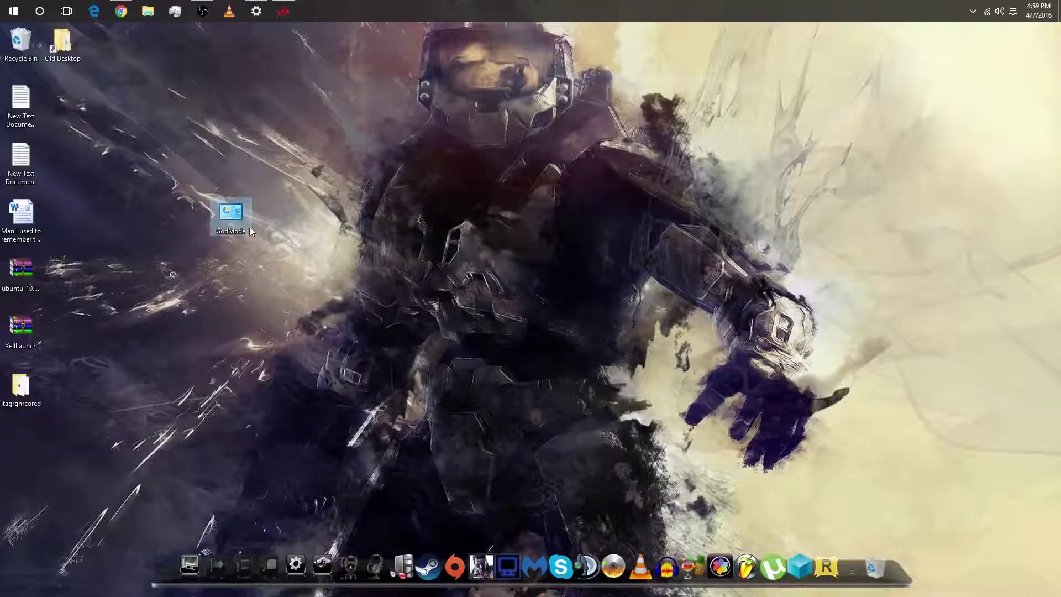
Open the GodMode desktop folder to show its 237 categorized settings
double_click(231, 221)
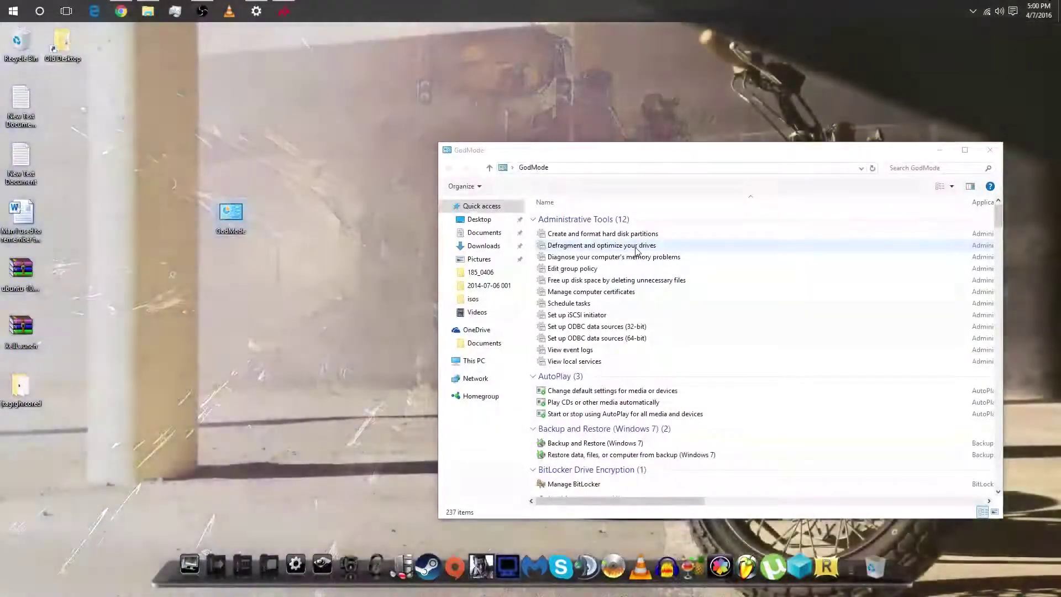
scroll(630, 315, "down", 3)
scroll(581, 308, "down", 3)
scroll(597, 307, "down", 2)
scroll(614, 302, "up", 6)
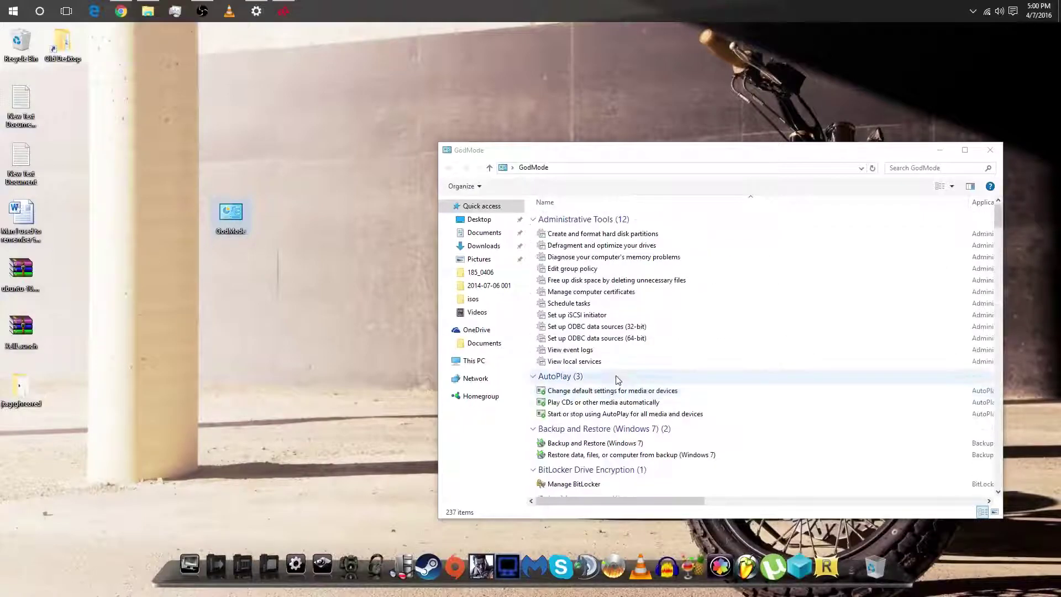
From 'Defragment and optimize your drives', start optimizing drive C:, then stop it
double_click(621, 246)
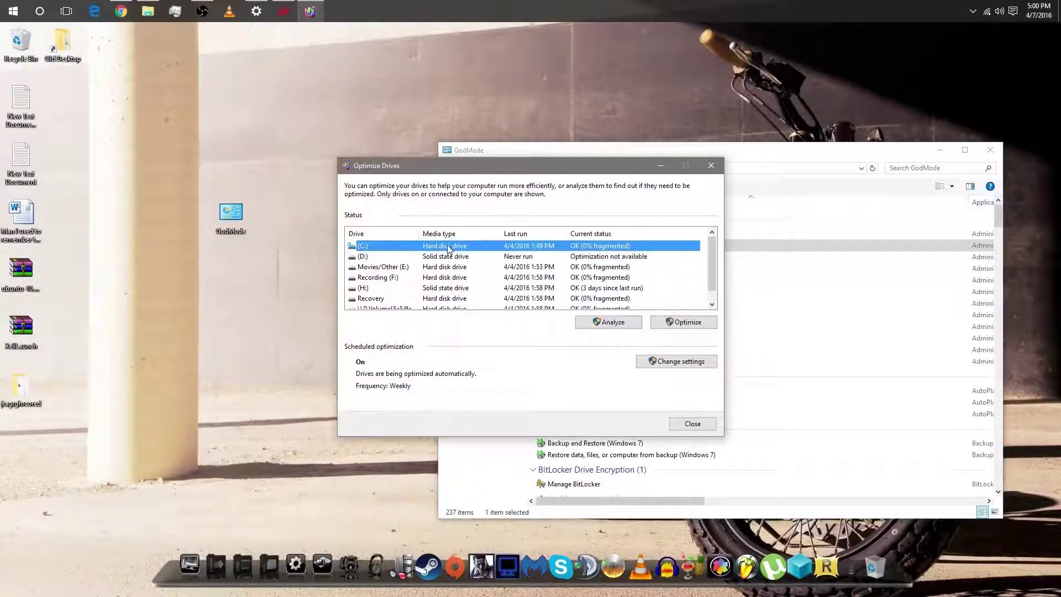
left_click(670, 325)
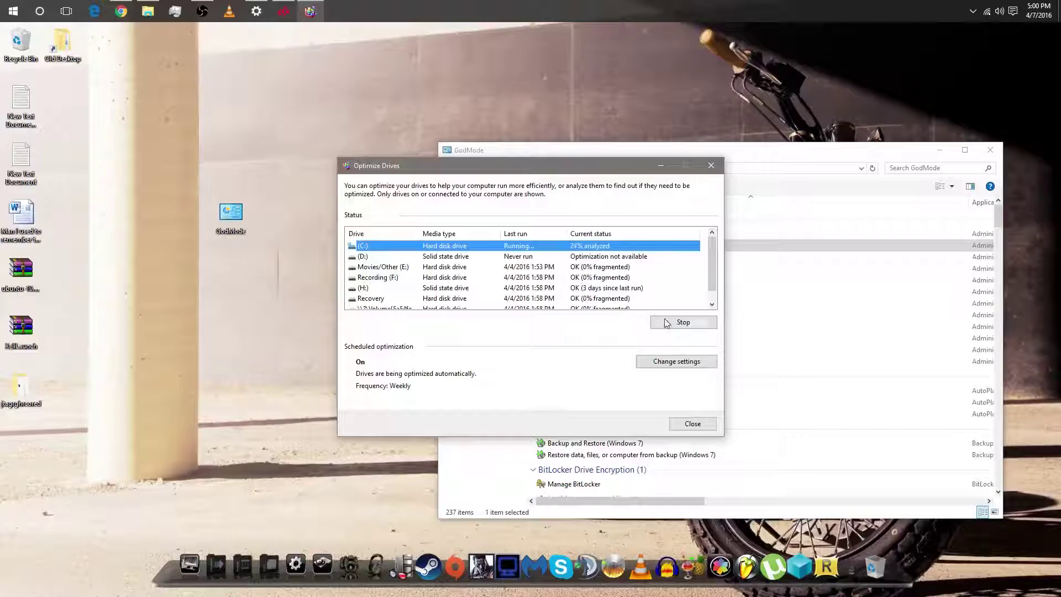
left_click(697, 322)
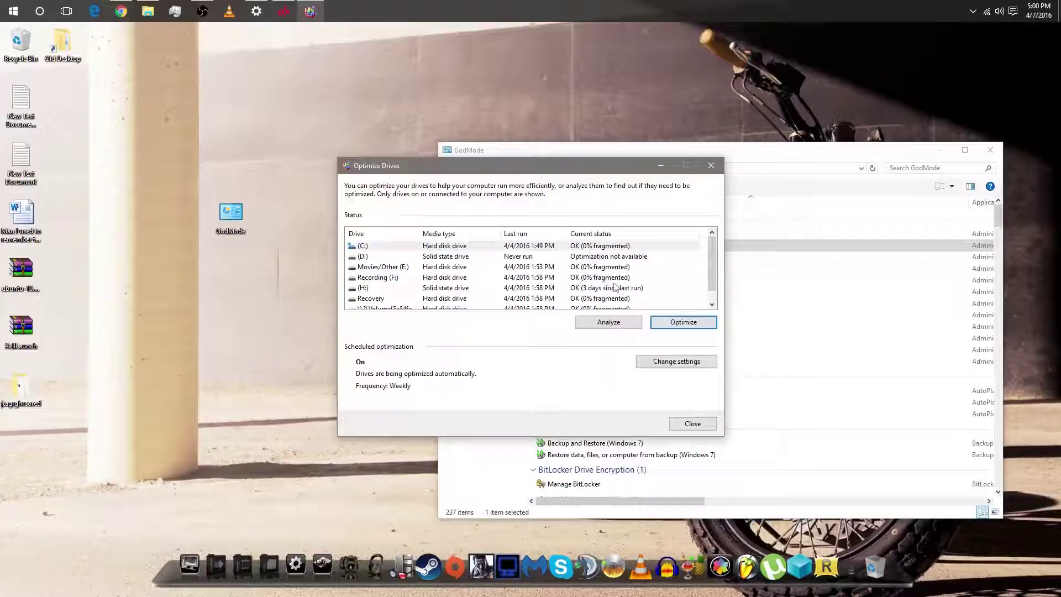